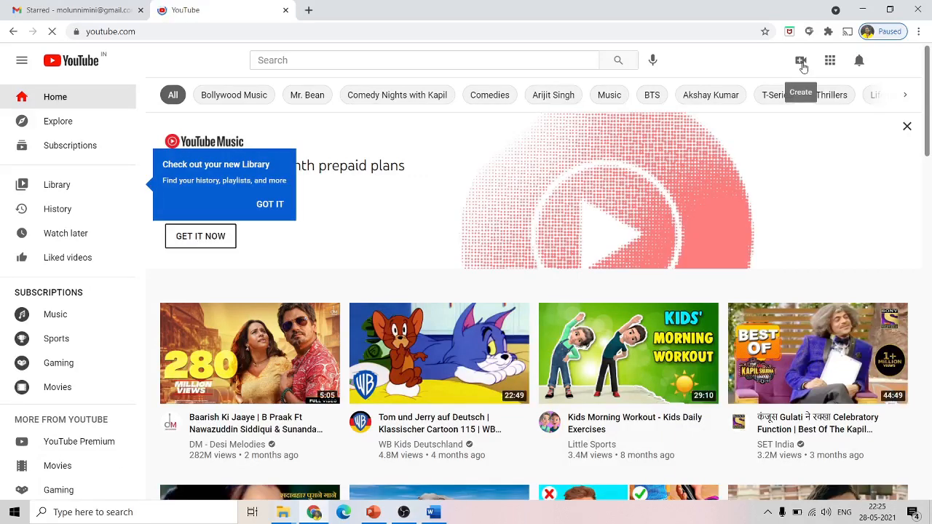
# - Begin a video upload and create the required channel, keeping the suggested name and default picture
pyautogui.click(802, 61)
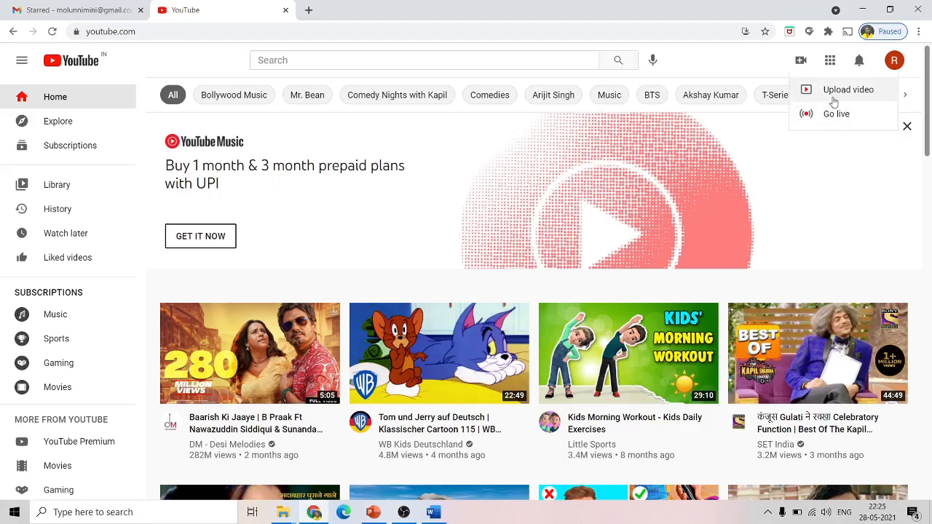
pyautogui.click(837, 93)
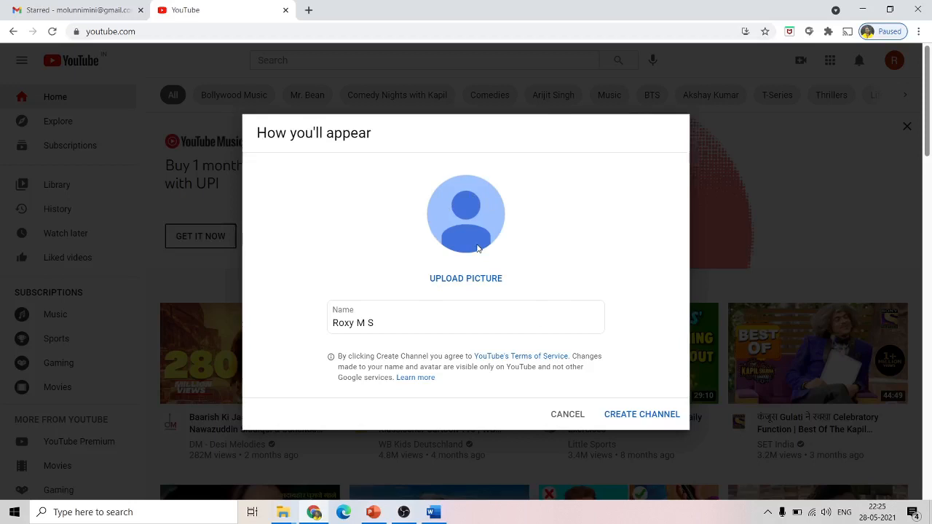
pyautogui.click(637, 413)
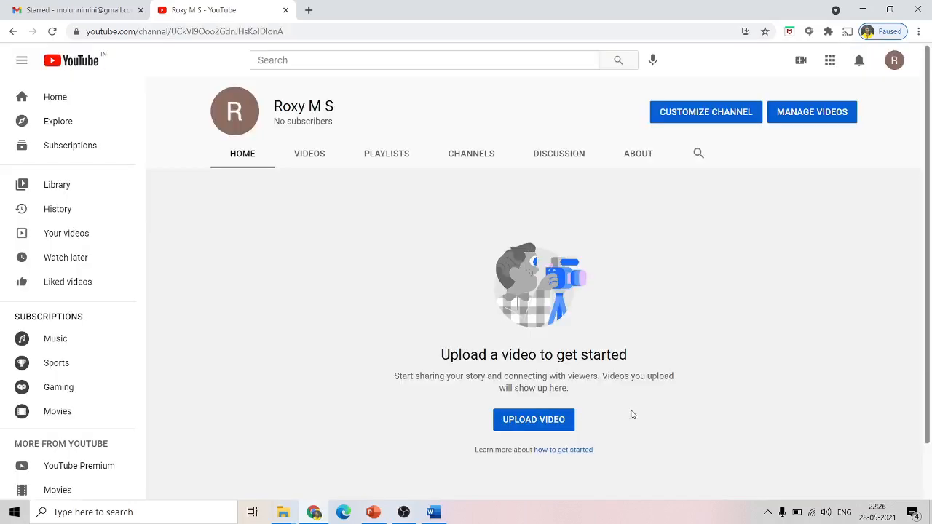
# - Upload the video file output_free (8) from the s5 bsc folder to the new channel
pyautogui.click(547, 420)
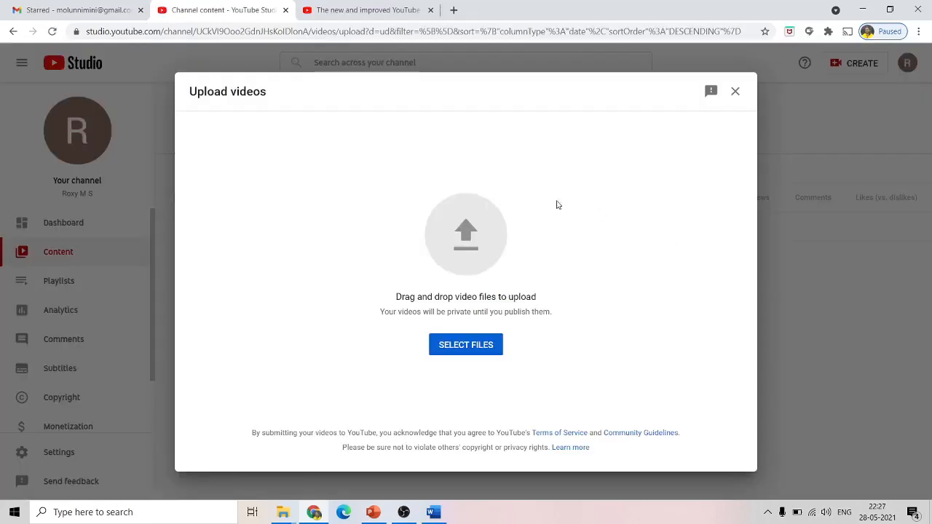
pyautogui.click(459, 345)
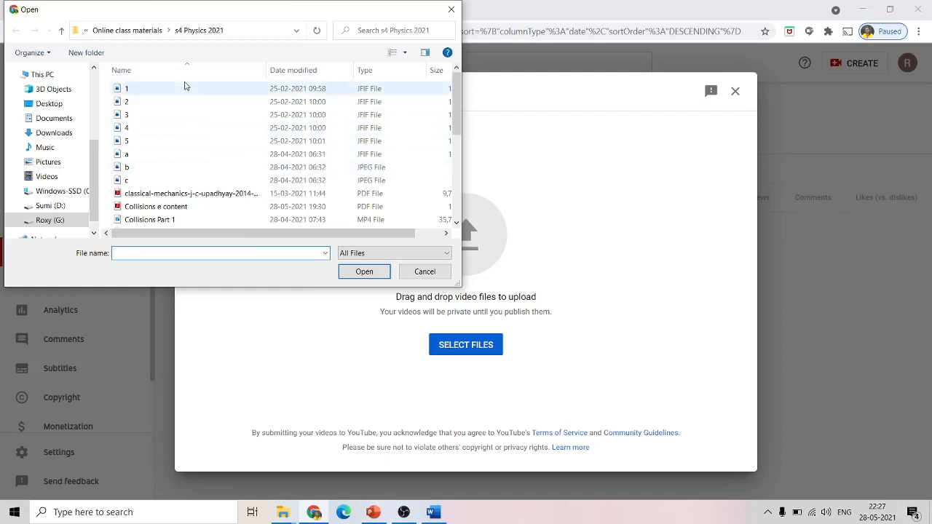
pyautogui.scroll(-4, 194, 115)
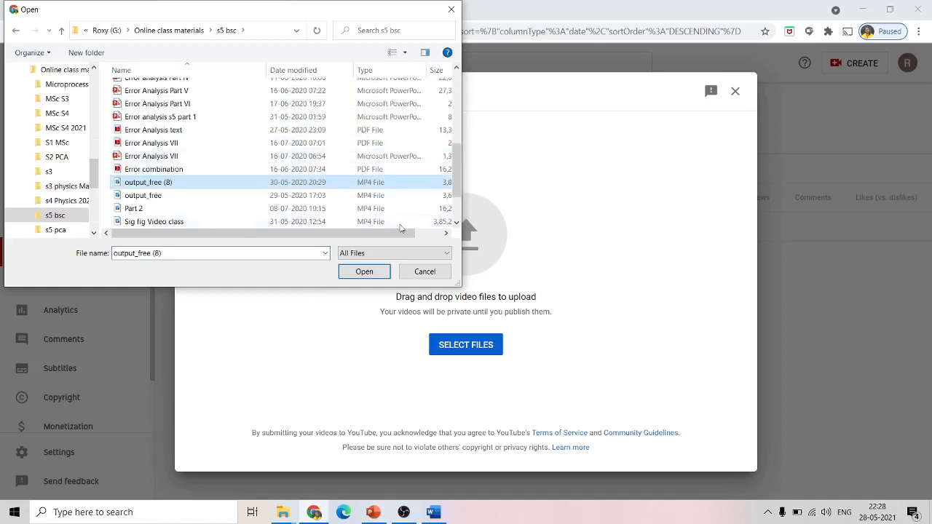
pyautogui.click(381, 273)
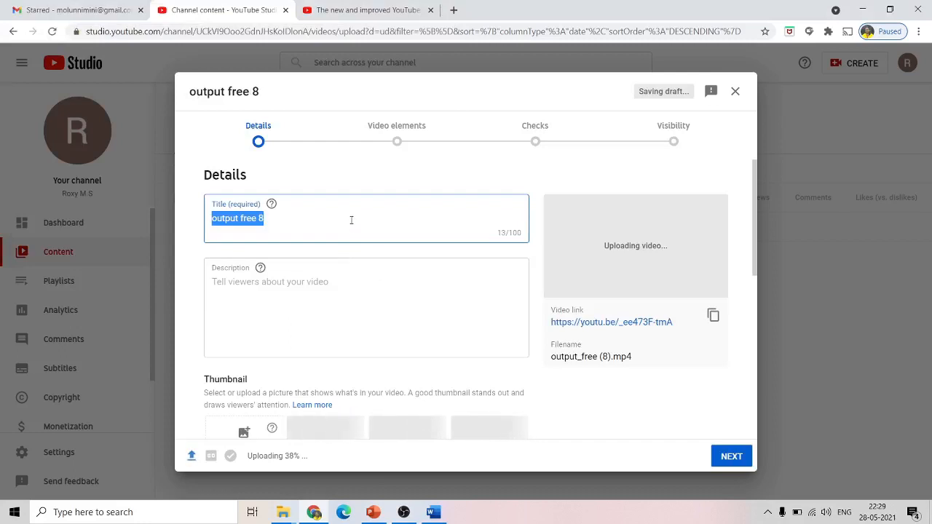
# - Replace the uploaded video's title with "Video class"
pyautogui.write('Vi')
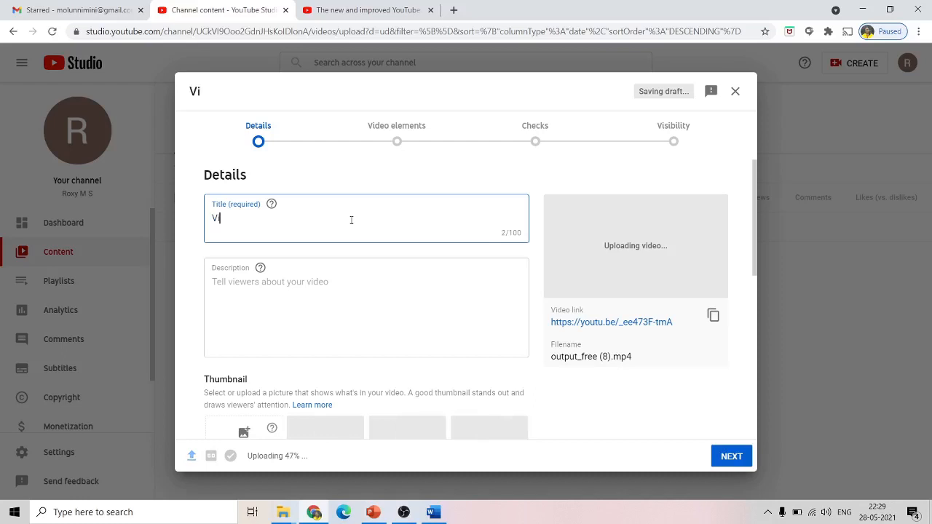
pyautogui.write('deo ')
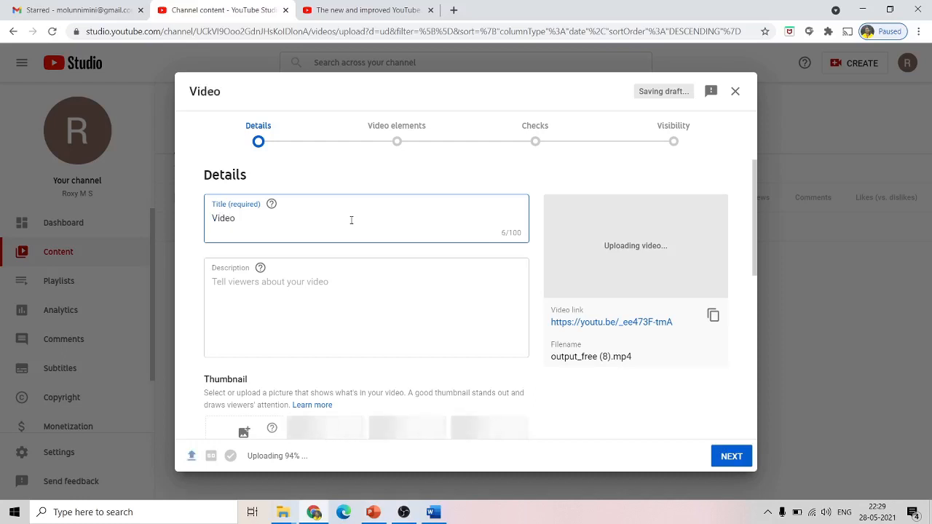
pyautogui.write('class')
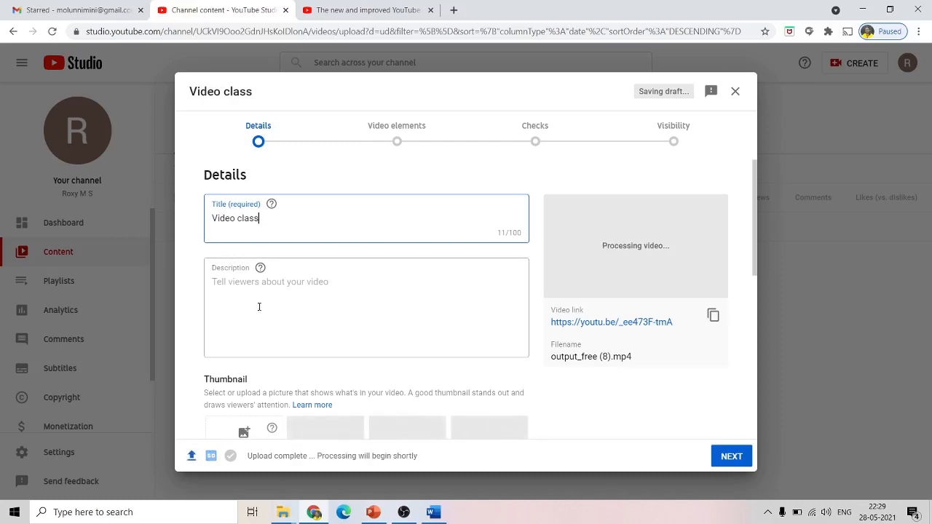
# - Enter the video description "It is for BSc Physics students"
pyautogui.click(259, 282)
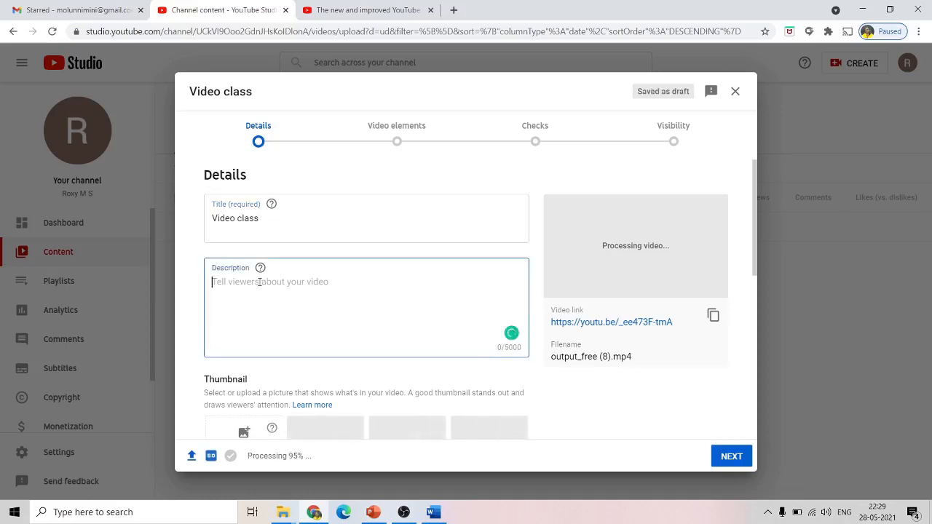
pyautogui.write('I')
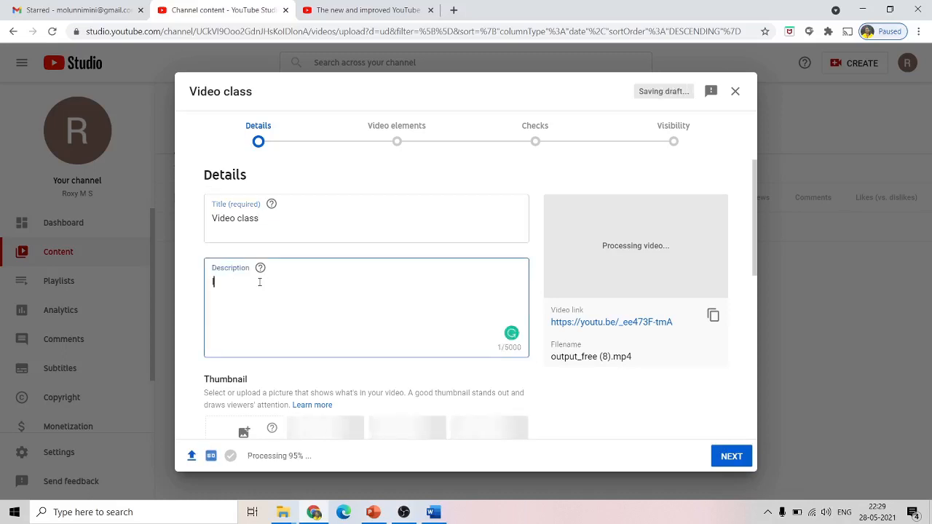
pyautogui.write('t is ')
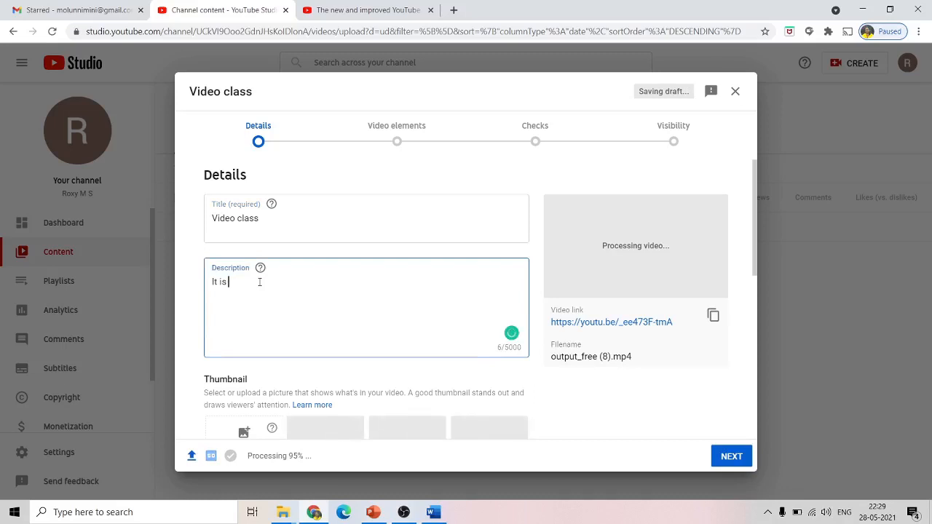
pyautogui.write('for ')
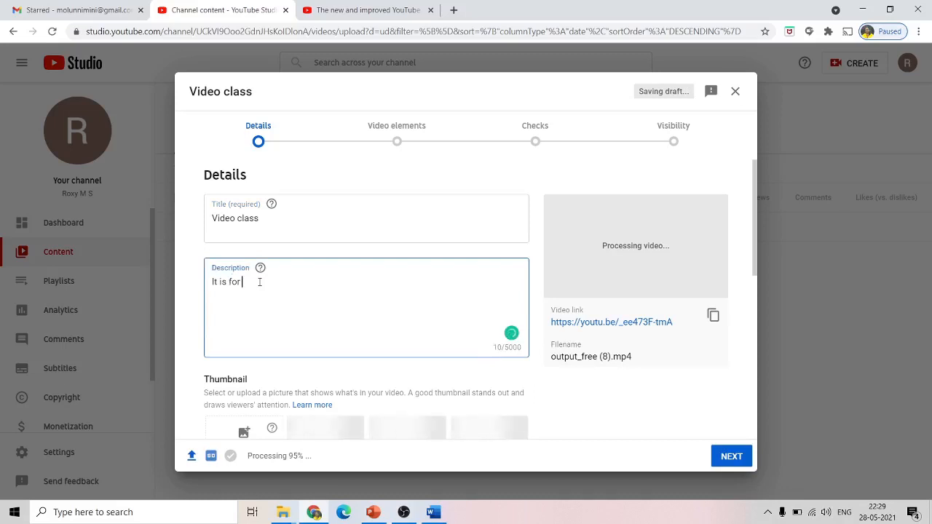
pyautogui.write('BSc')
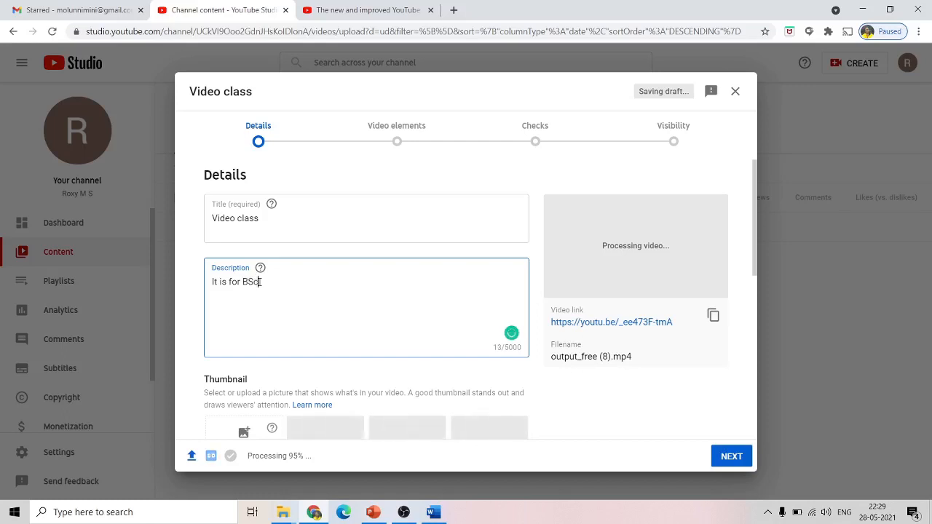
pyautogui.write(' Physics ')
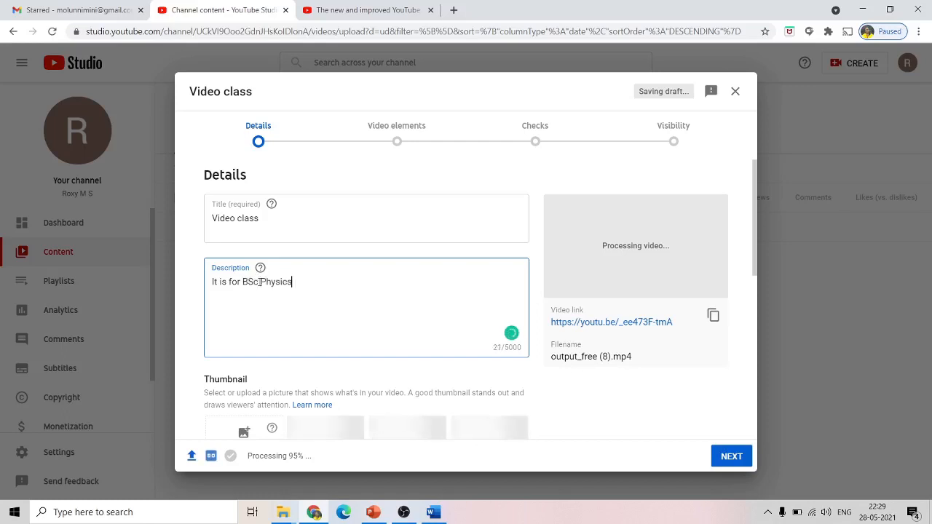
pyautogui.write('s')
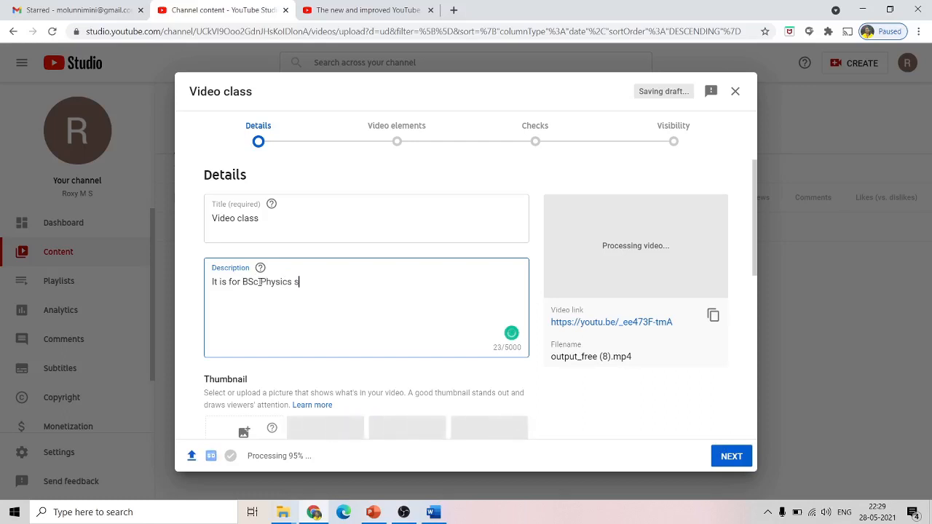
pyautogui.write('tuden')
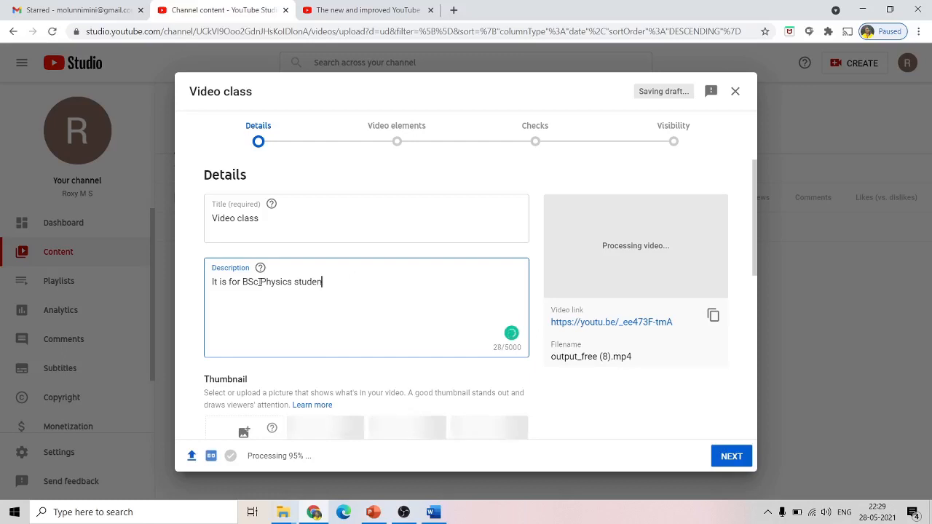
pyautogui.write('ts')
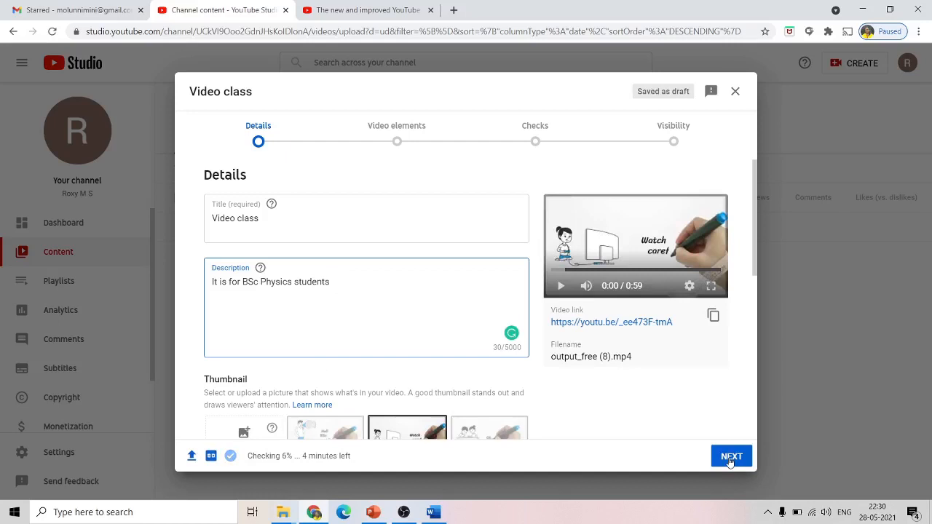
# - Mark the video as made for kids and proceed to the Visibility stage without adding any video elements
pyautogui.click(729, 460)
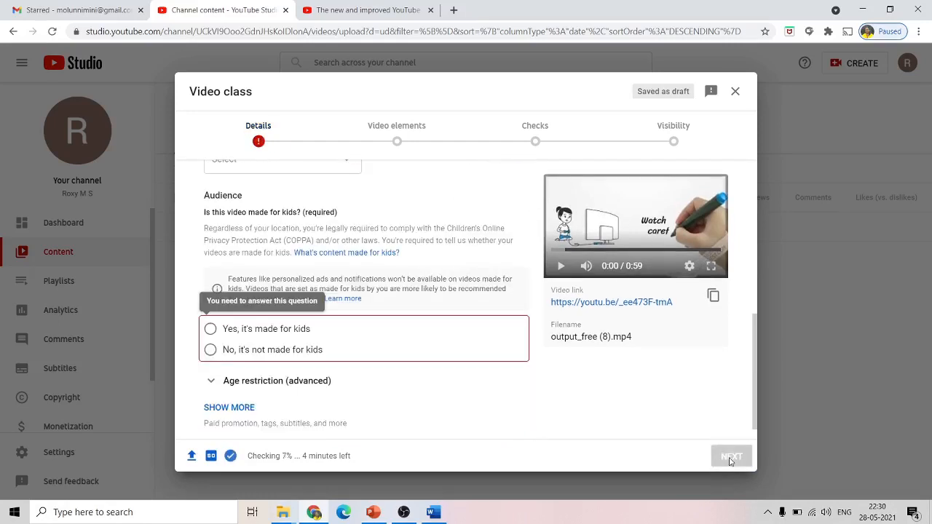
pyautogui.click(211, 330)
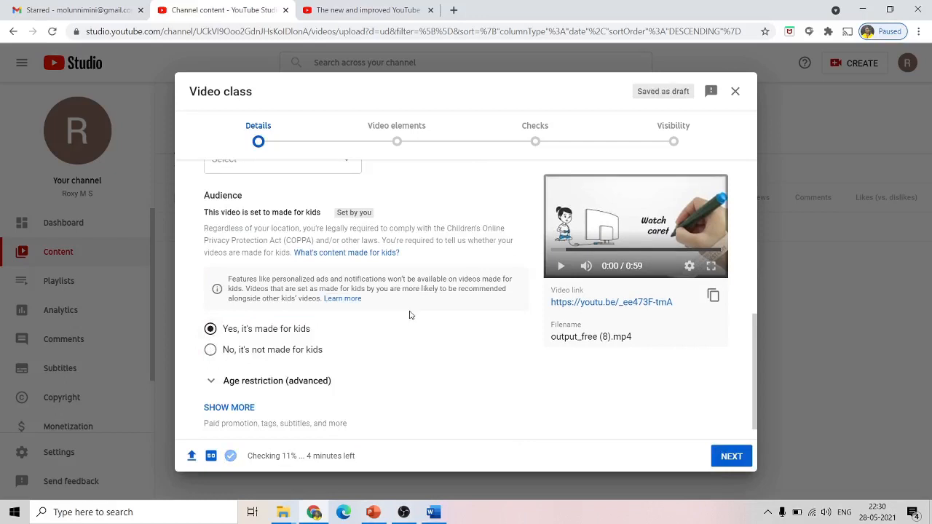
pyautogui.click(731, 457)
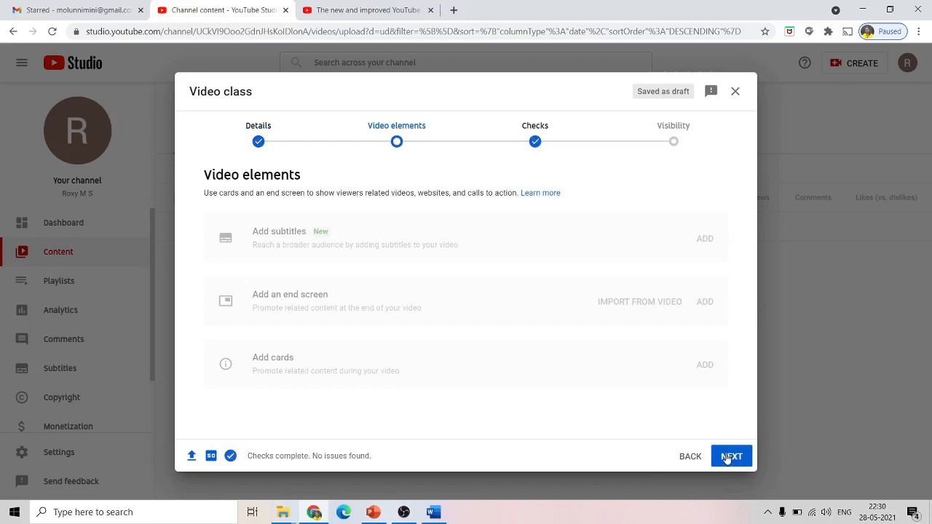
pyautogui.click(726, 457)
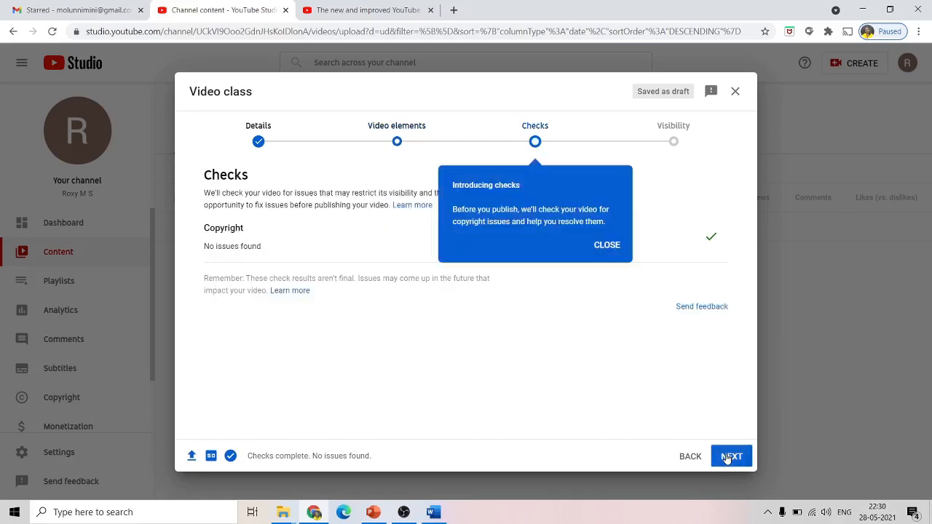
pyautogui.click(726, 457)
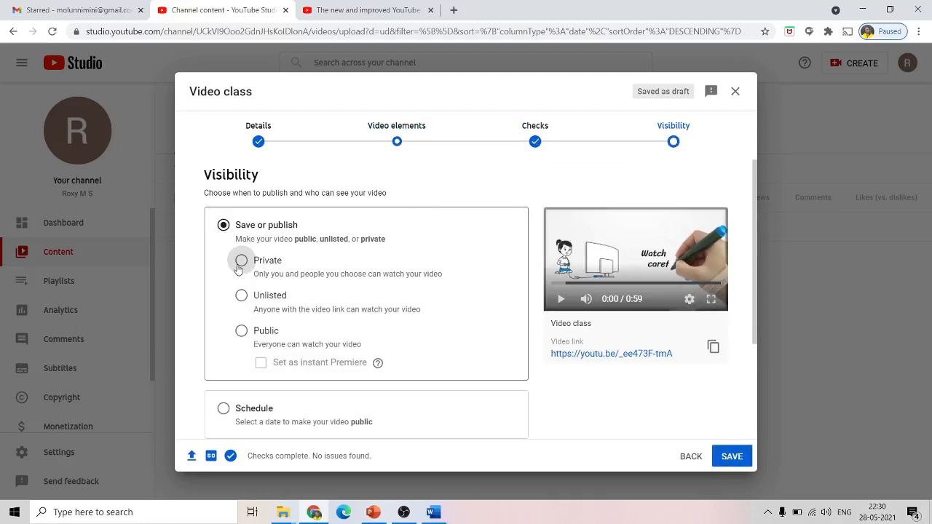
# - Try the Public, Unlisted and Private visibility options for the video in turn
pyautogui.click(242, 332)
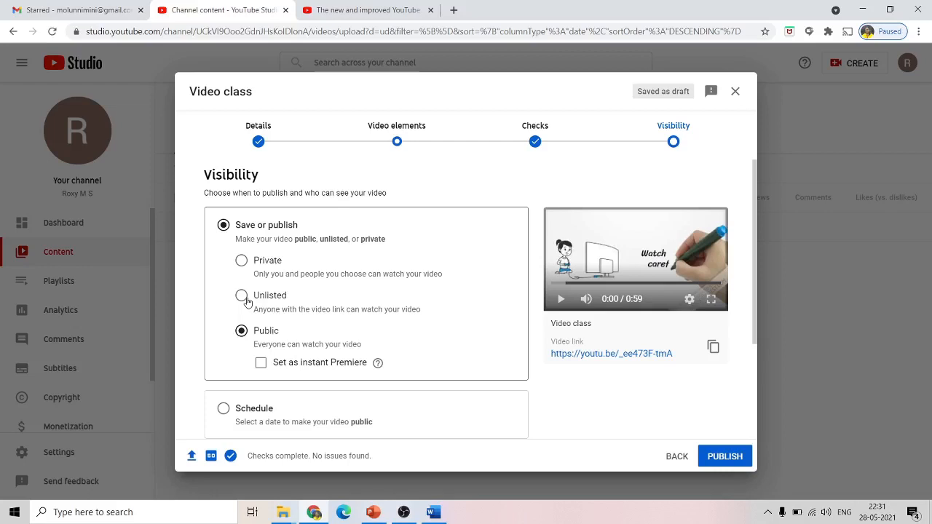
pyautogui.click(242, 297)
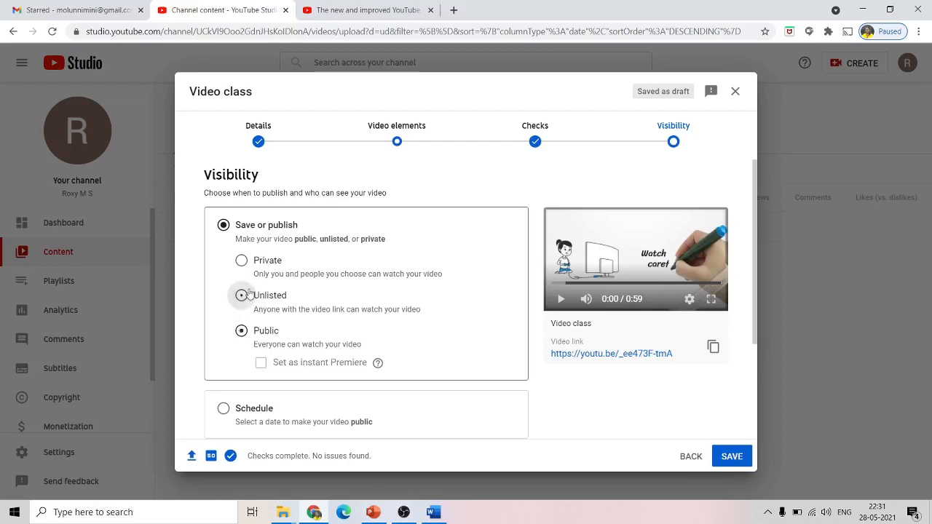
pyautogui.click(241, 262)
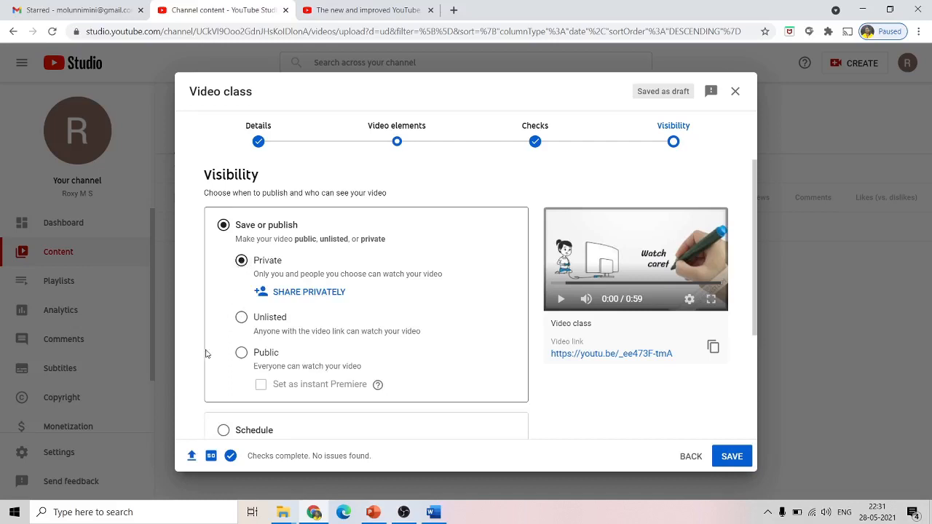
# - Publish the video with Public visibility and copy its video link
pyautogui.click(241, 353)
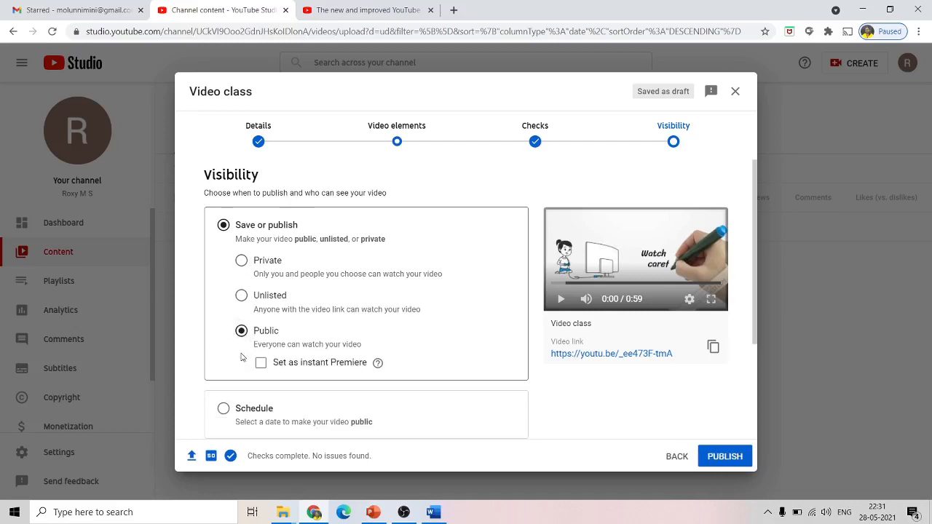
pyautogui.click(741, 456)
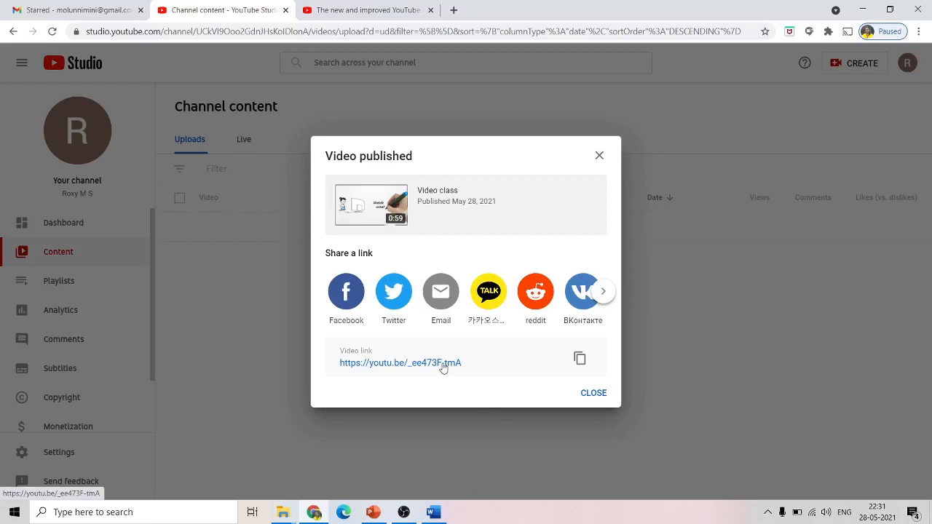
pyautogui.click(580, 361)
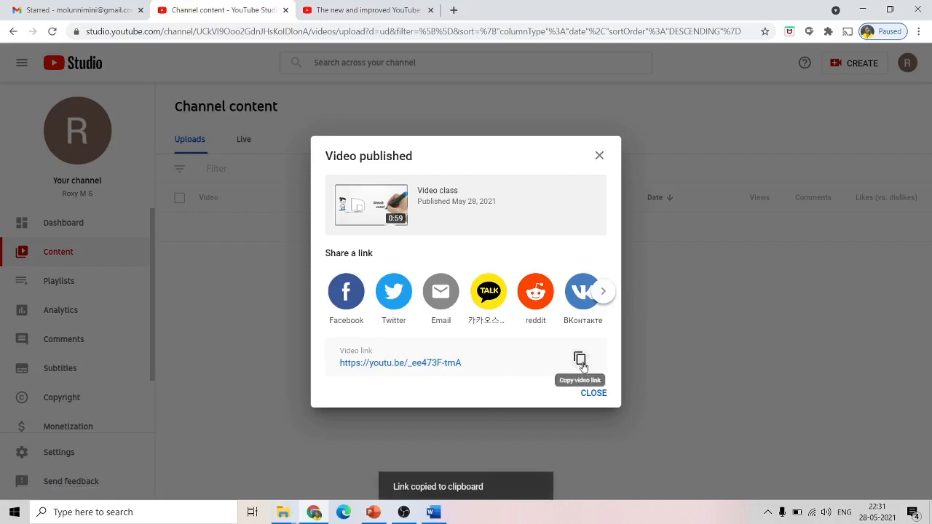